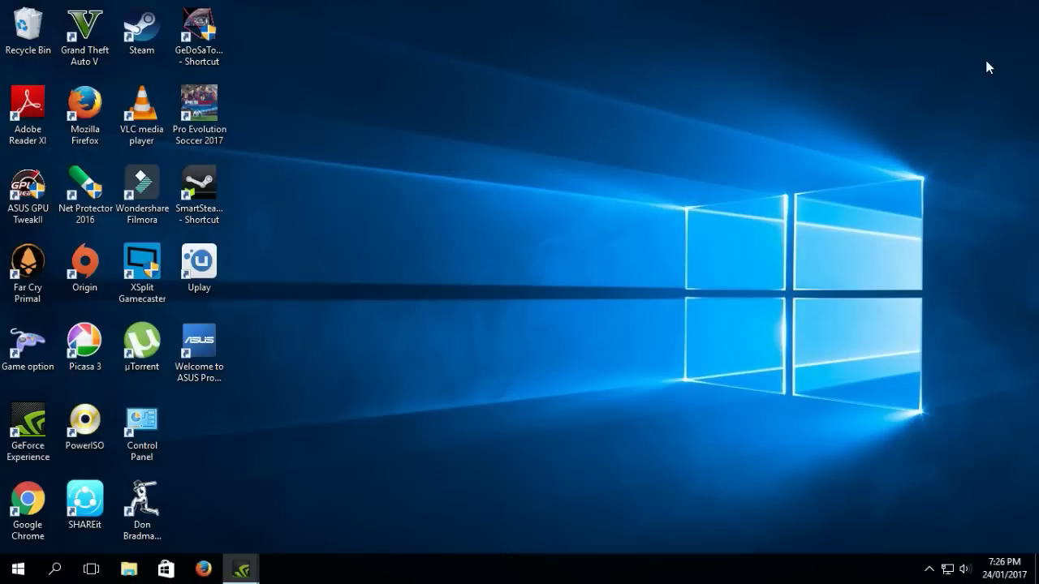
Refresh the desktop and launch the SmartSteam game loader, allowing the unverified program to run.
{"action": "right_click", "coordinate": [534, 198]}
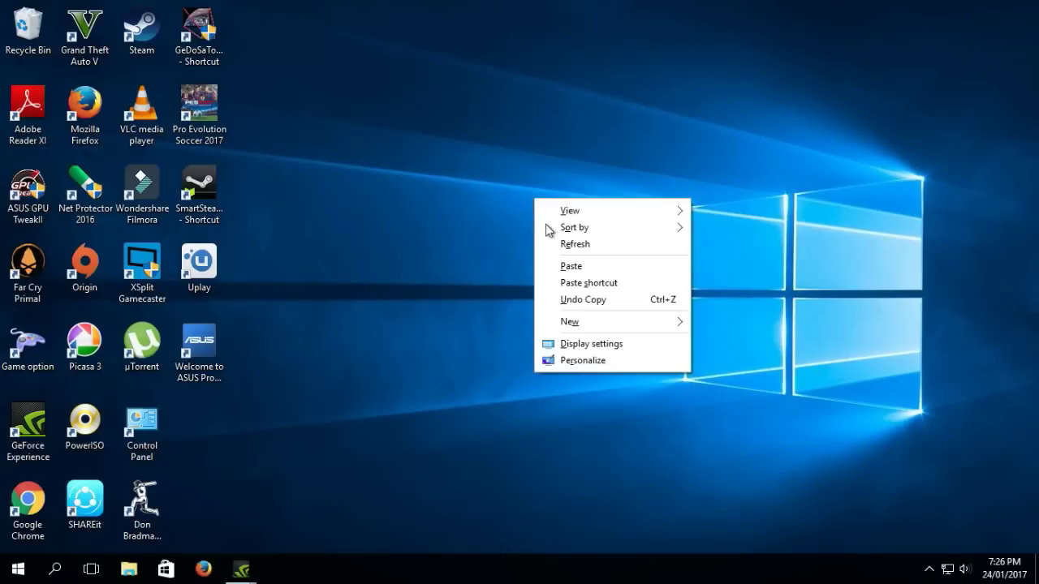
{"action": "left_click", "coordinate": [547, 244]}
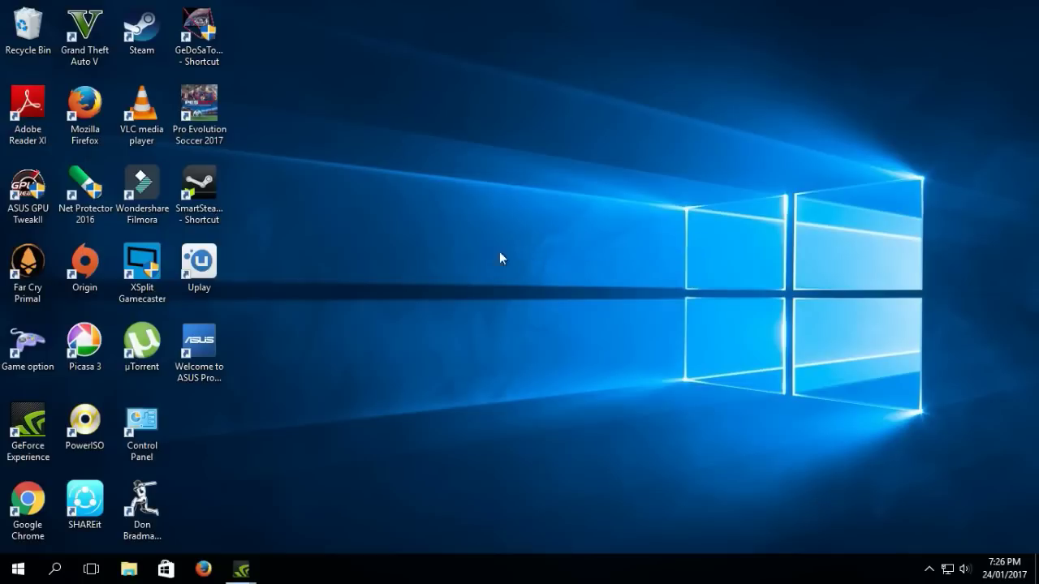
{"action": "double_click", "coordinate": [201, 203]}
{"action": "left_click", "coordinate": [560, 299]}
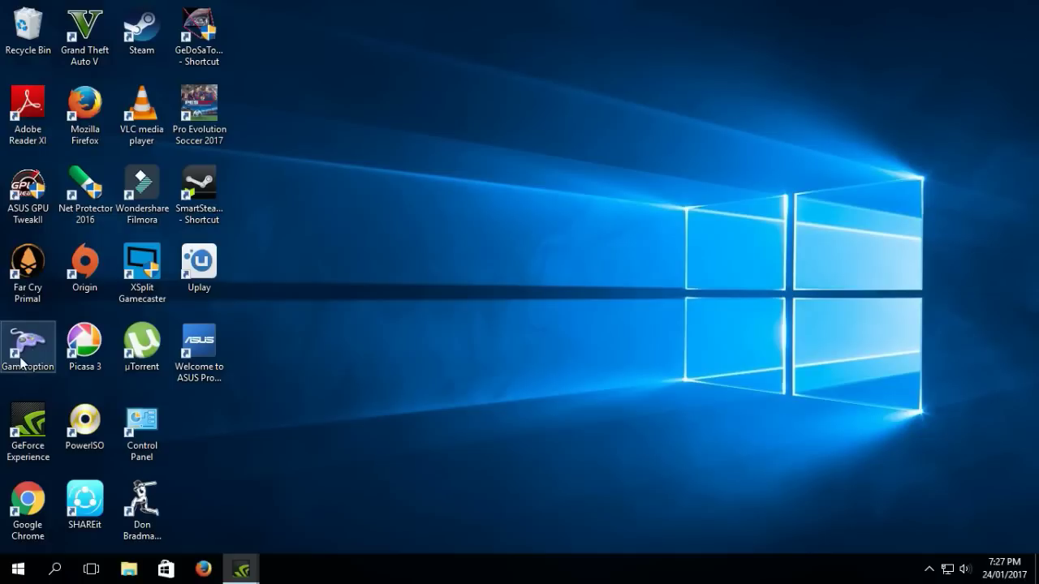
Refresh the desktop several more times, then open the Control Panel from its desktop icon.
{"action": "right_click", "coordinate": [558, 312]}
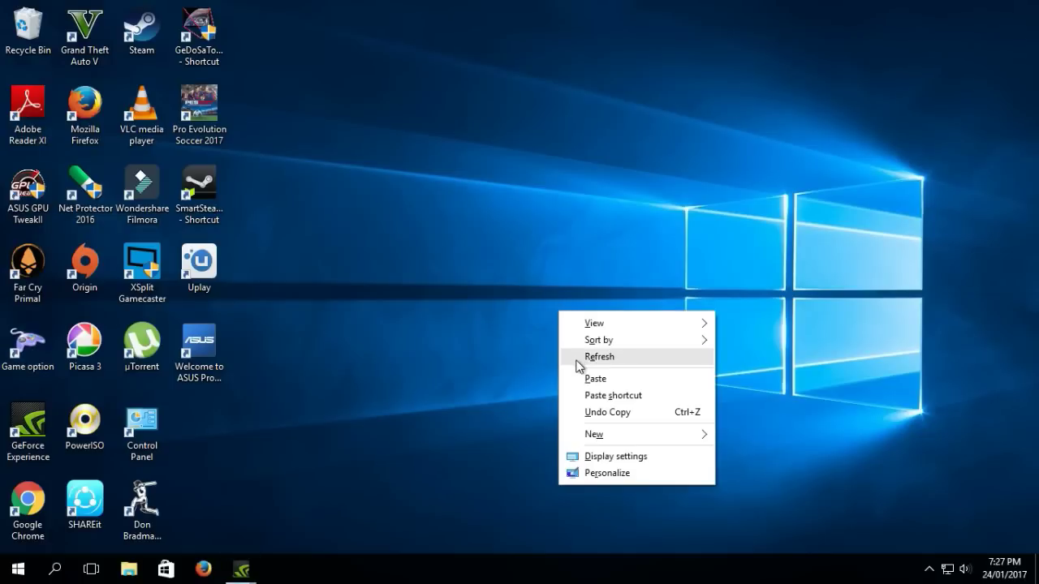
{"action": "left_click", "coordinate": [577, 361]}
{"action": "right_click", "coordinate": [501, 280]}
{"action": "left_click", "coordinate": [540, 324]}
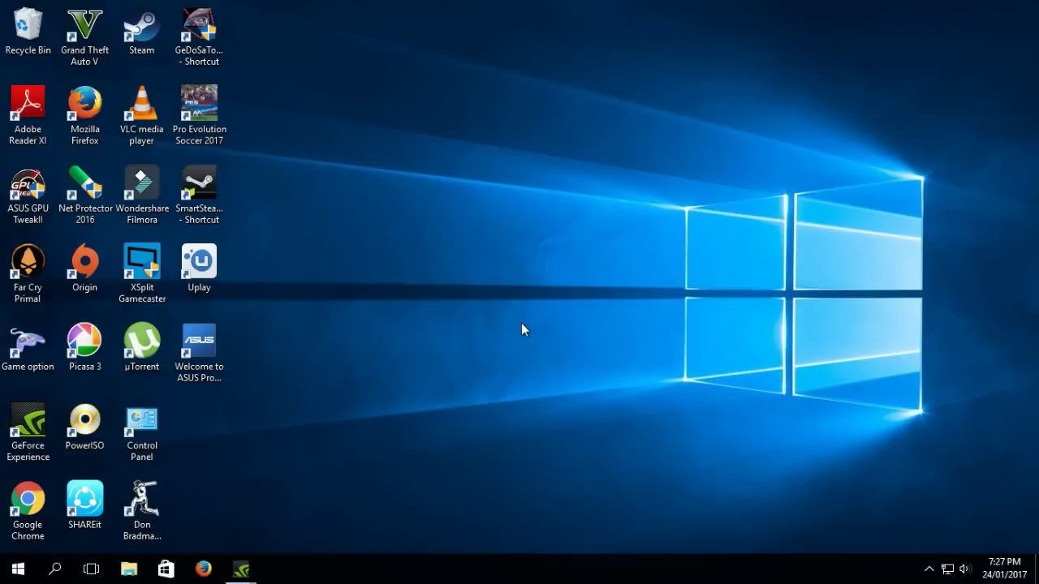
{"action": "right_click", "coordinate": [509, 294]}
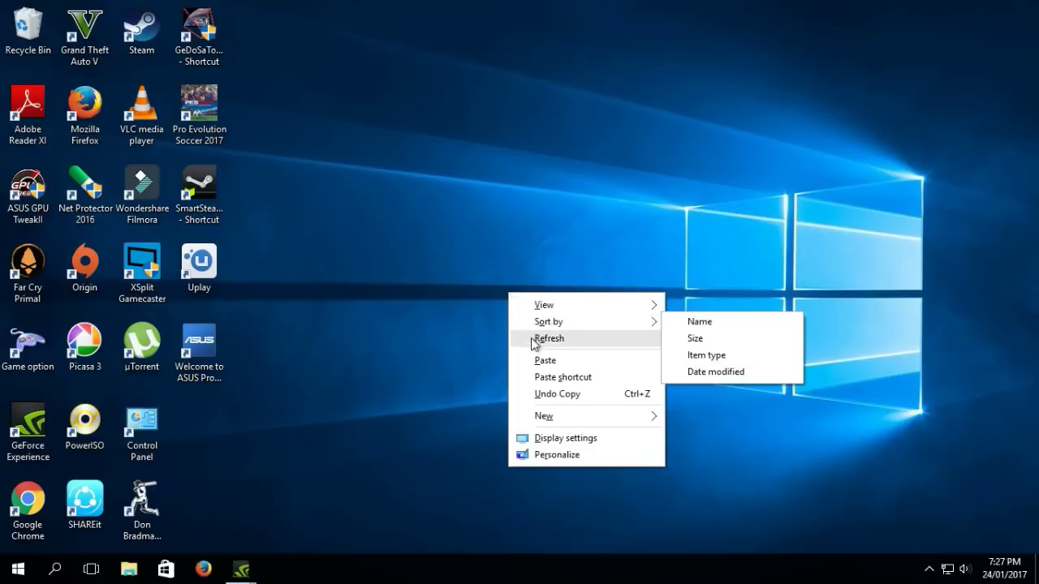
{"action": "left_click", "coordinate": [536, 336]}
{"action": "right_click", "coordinate": [462, 223]}
{"action": "left_click", "coordinate": [479, 264]}
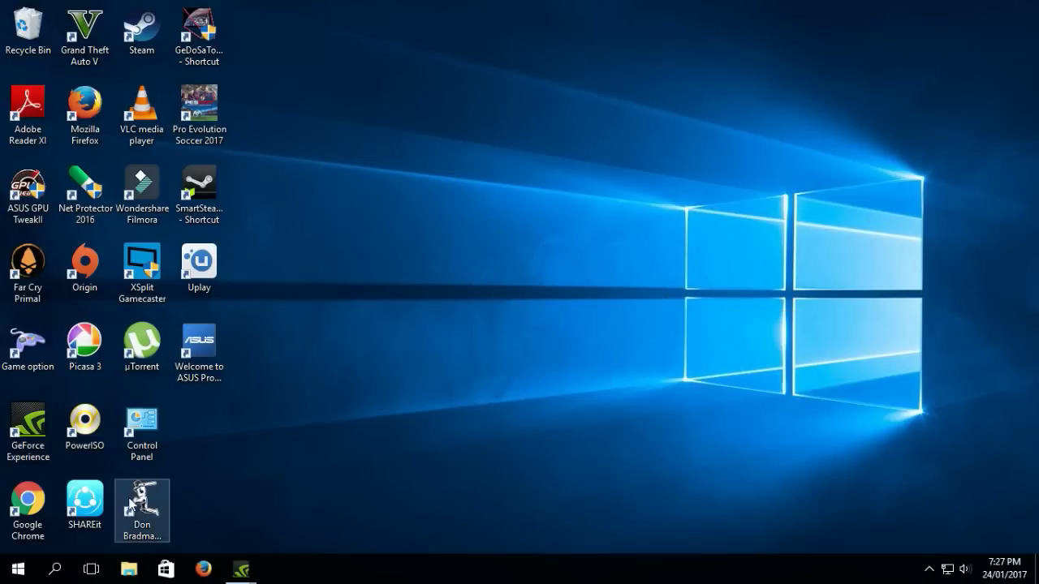
{"action": "double_click", "coordinate": [136, 457]}
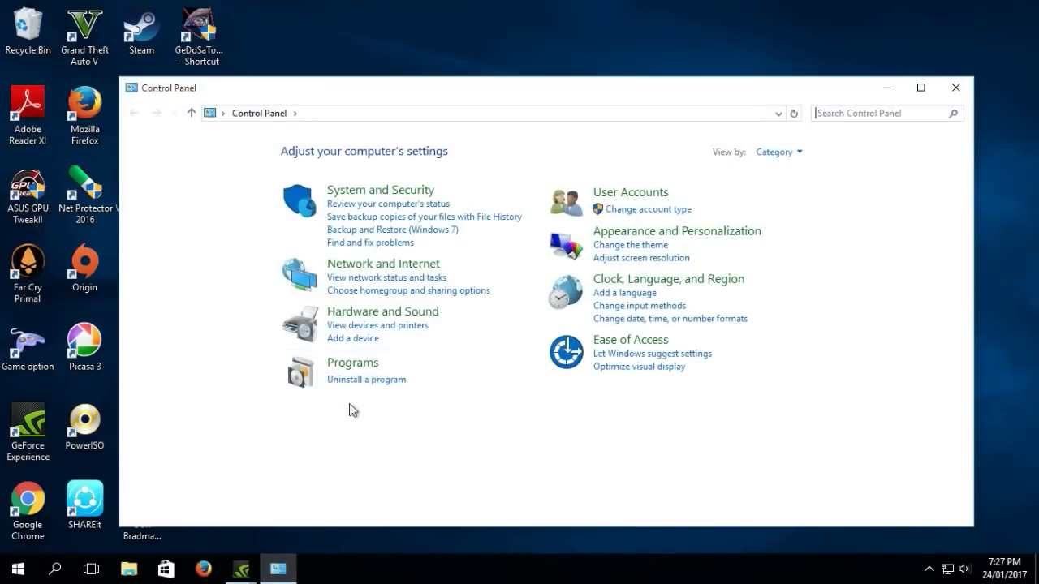
In Programs and Features, choose Uninstall/Change on the USB Network Driver entry.
{"action": "left_click", "coordinate": [360, 380]}
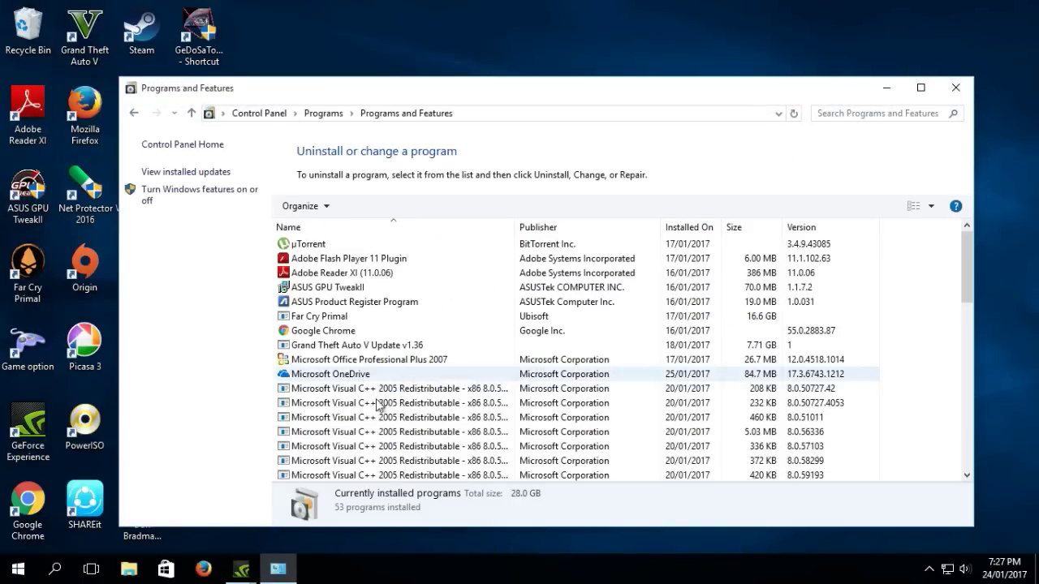
{"action": "scroll", "coordinate": [365, 414], "scroll_direction": "down", "scroll_amount": 3}
{"action": "scroll", "coordinate": [365, 420], "scroll_direction": "down", "scroll_amount": 8}
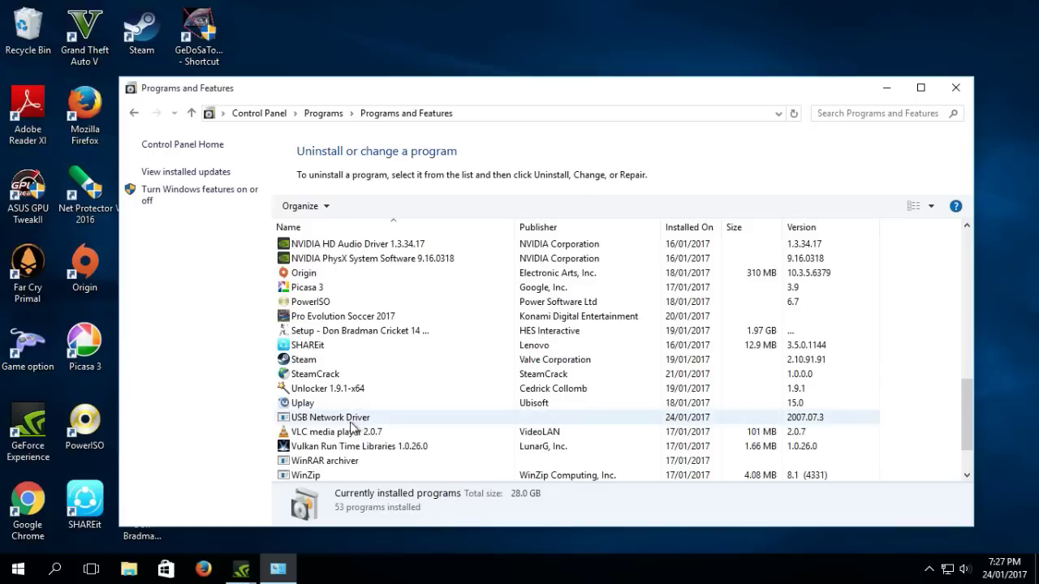
{"action": "left_click", "coordinate": [325, 418]}
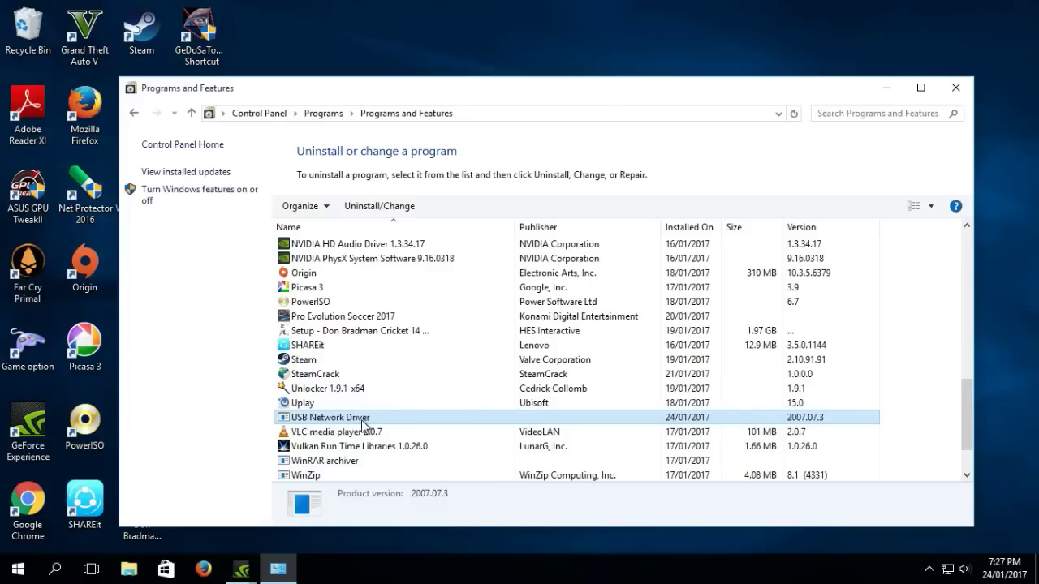
{"action": "right_click", "coordinate": [363, 423]}
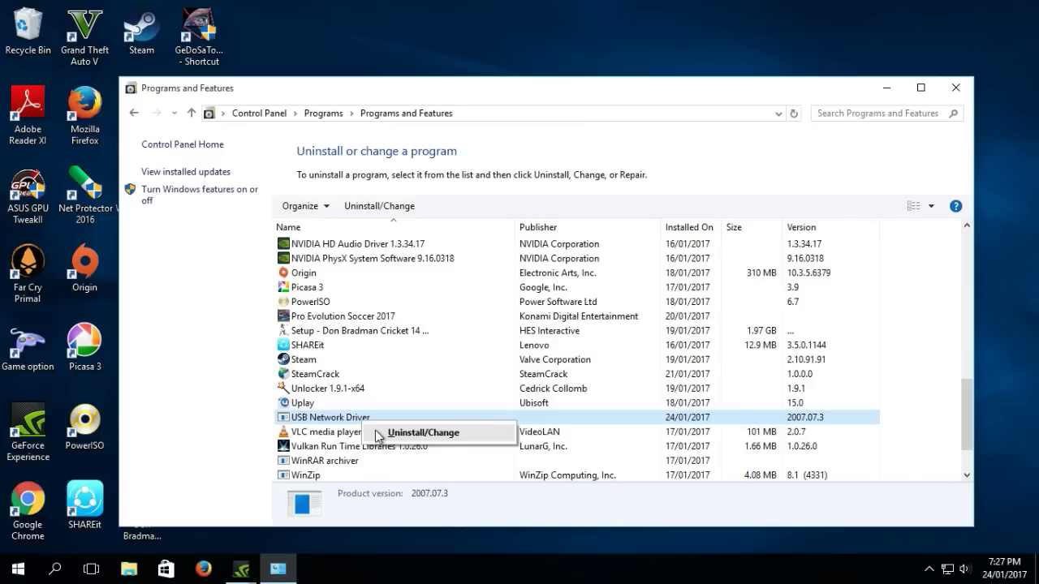
{"action": "left_click", "coordinate": [390, 435]}
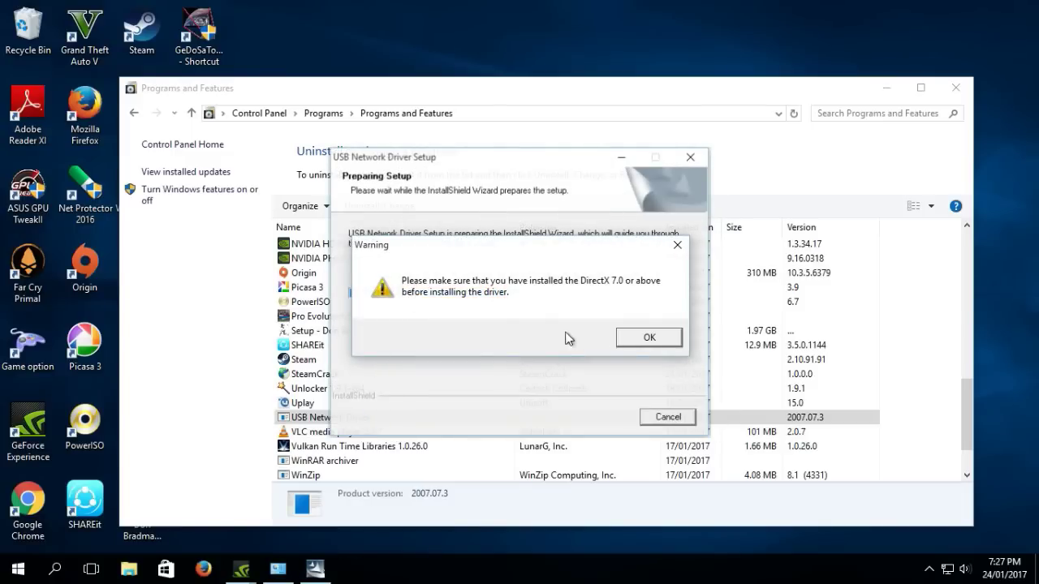
Dismiss the DirectX 7.0 warning, choose No to remove the existing driver, and finish the wizard.
{"action": "left_click", "coordinate": [639, 337]}
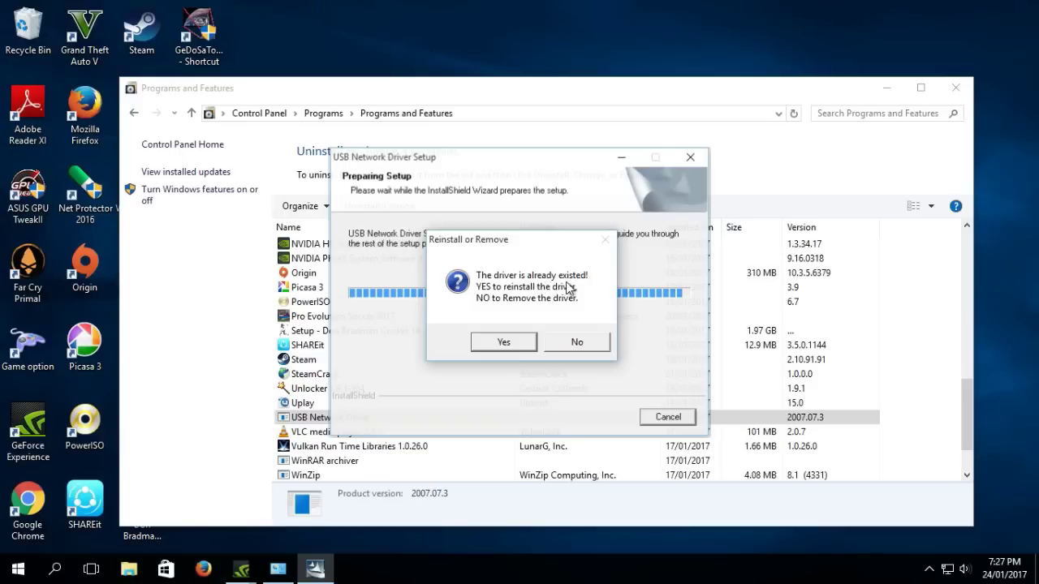
{"action": "left_click", "coordinate": [551, 342]}
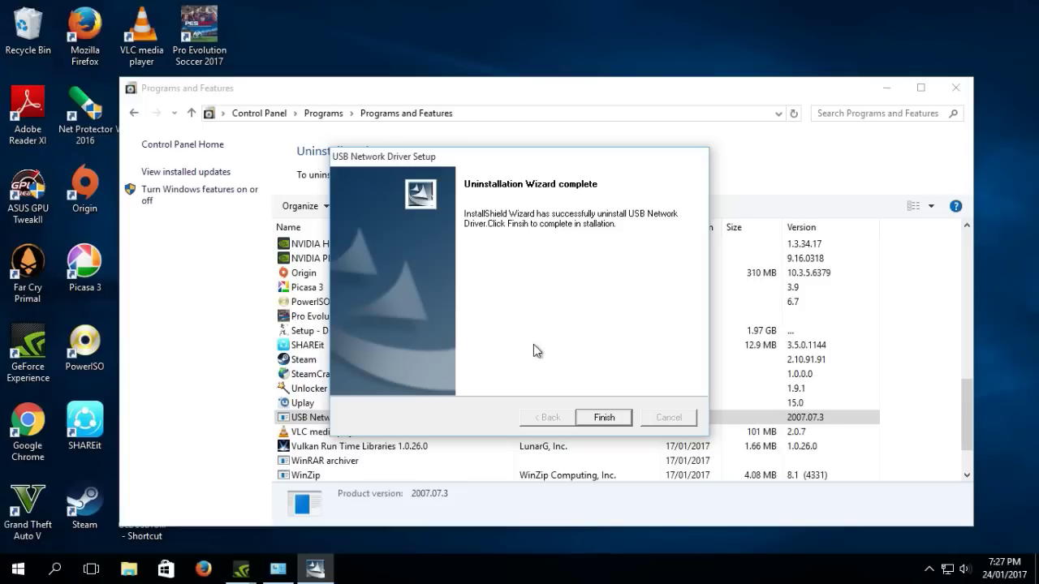
{"action": "left_click", "coordinate": [598, 419]}
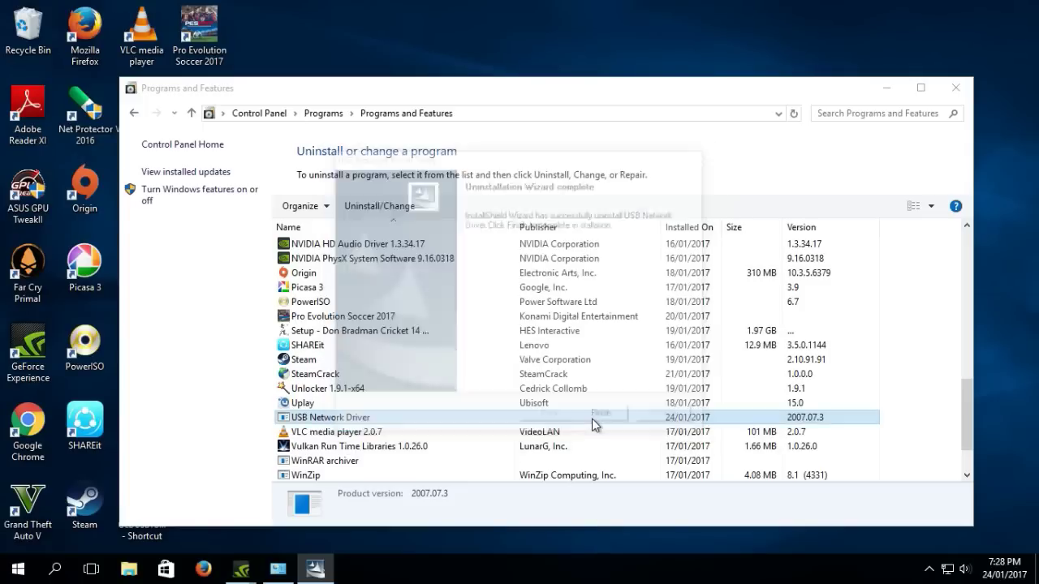
Close Programs and Features and refresh the desktop.
{"action": "left_click", "coordinate": [956, 87]}
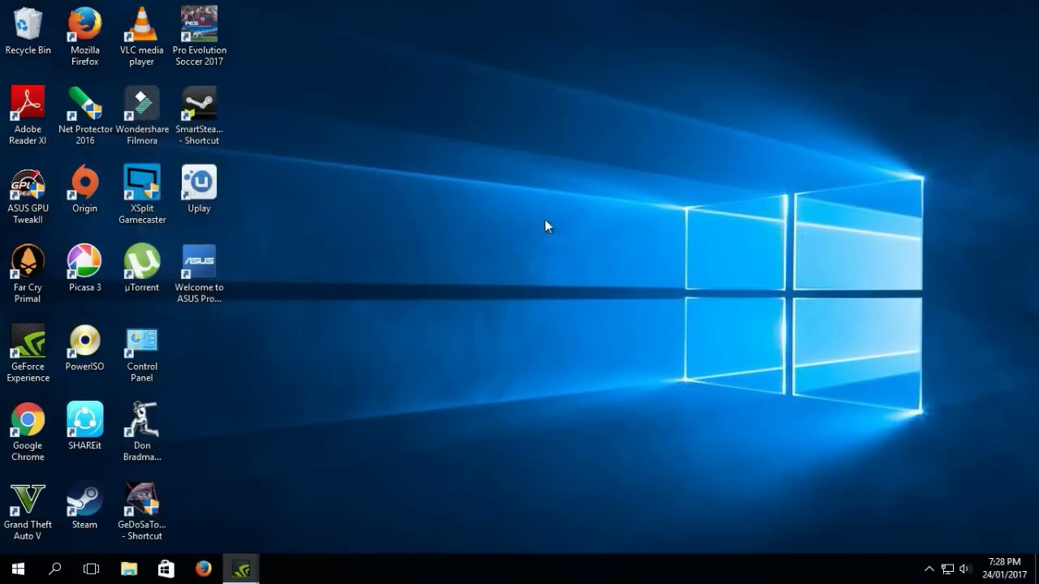
{"action": "right_click", "coordinate": [456, 245]}
{"action": "left_click", "coordinate": [479, 290]}
{"action": "right_click", "coordinate": [473, 258]}
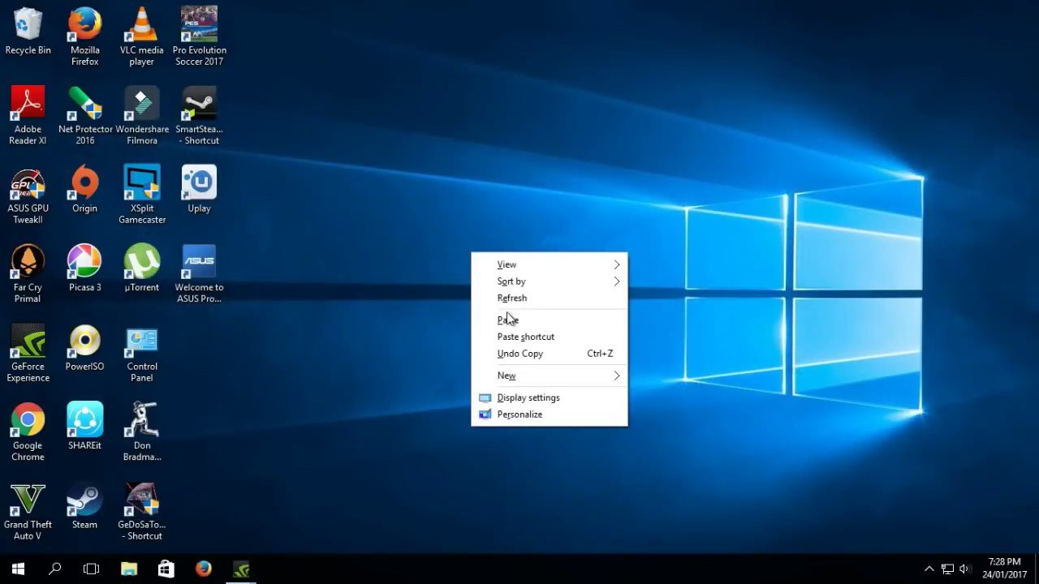
{"action": "left_click", "coordinate": [505, 300]}
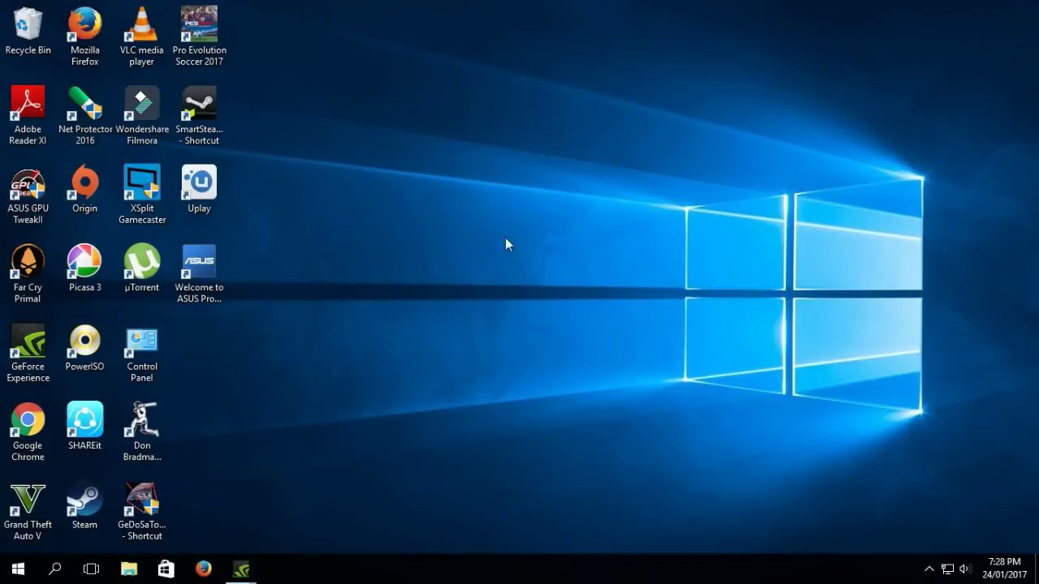
Refresh the desktop again and start the SmartSteam loader, choosing Run at the Security Warning.
{"action": "right_click", "coordinate": [401, 199]}
{"action": "left_click", "coordinate": [390, 241]}
{"action": "right_click", "coordinate": [387, 234]}
{"action": "left_click", "coordinate": [410, 280]}
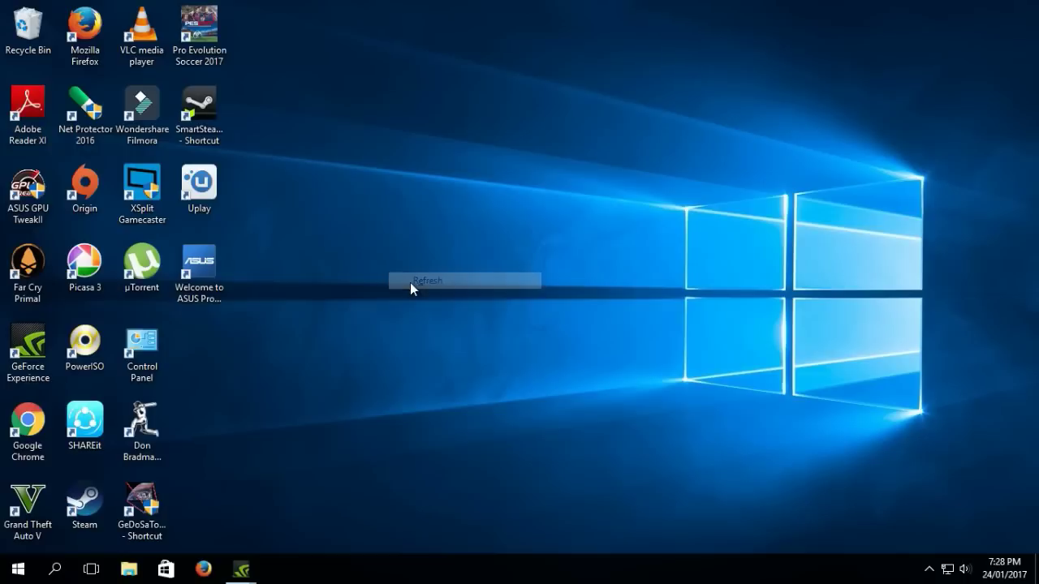
{"action": "double_click", "coordinate": [221, 138]}
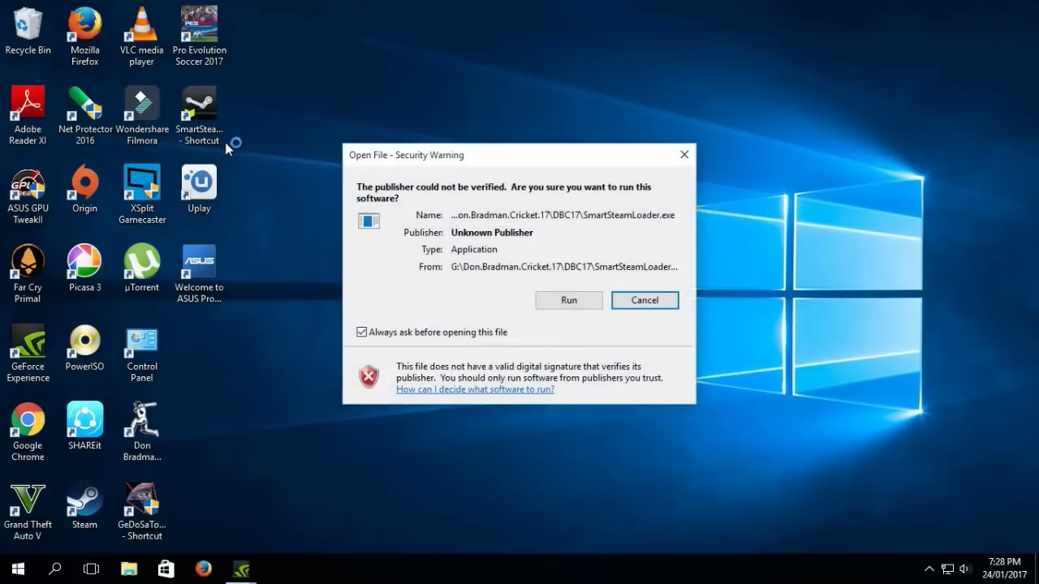
{"action": "left_click", "coordinate": [567, 306]}
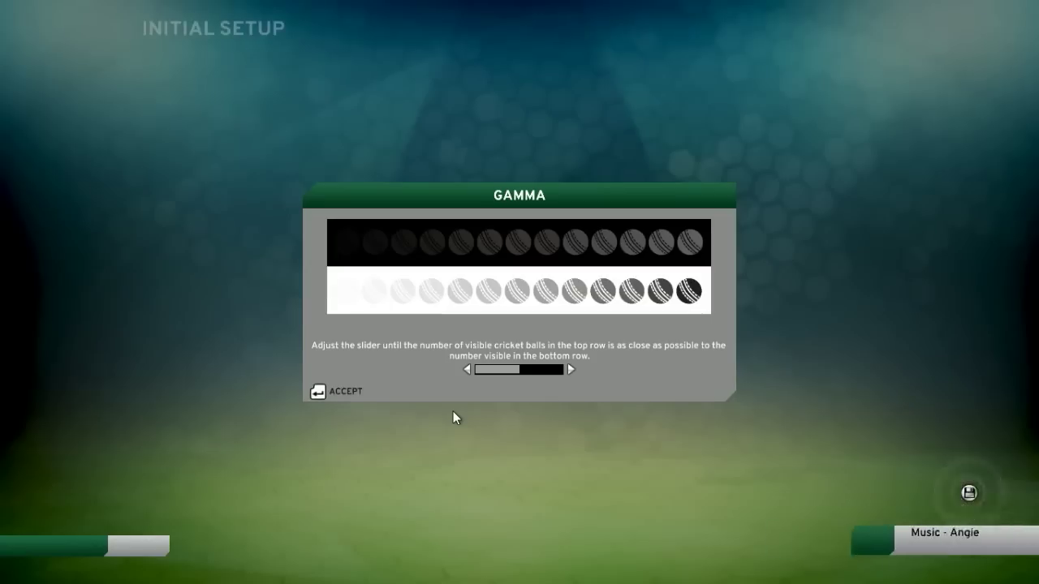
{"action": "key", "text": "Return"}
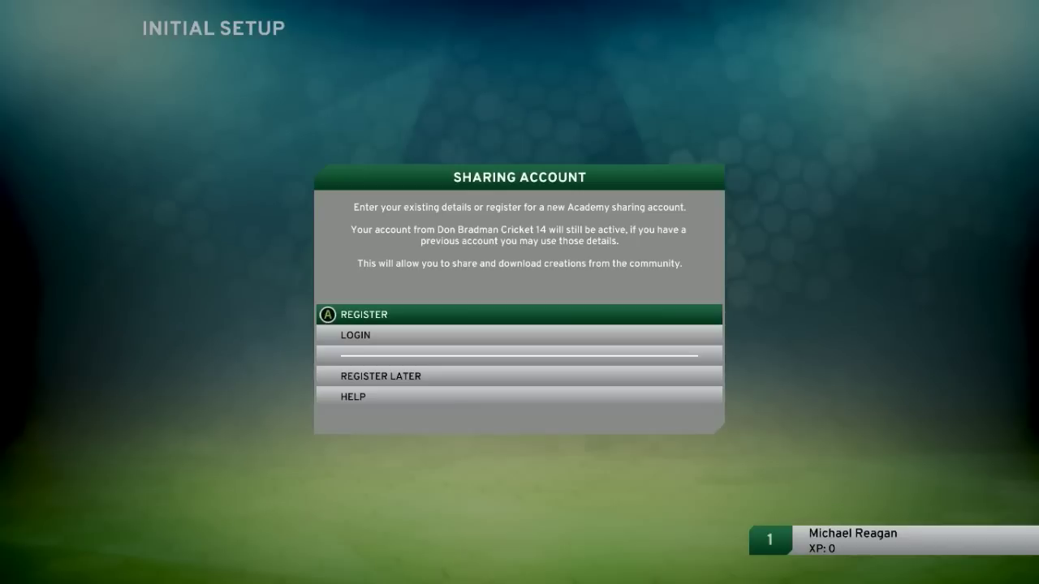
Accept the title screen's begin prompt to reach Sharing Account, then switch out with Alt+Z.
{"action": "key", "text": "alt+z"}
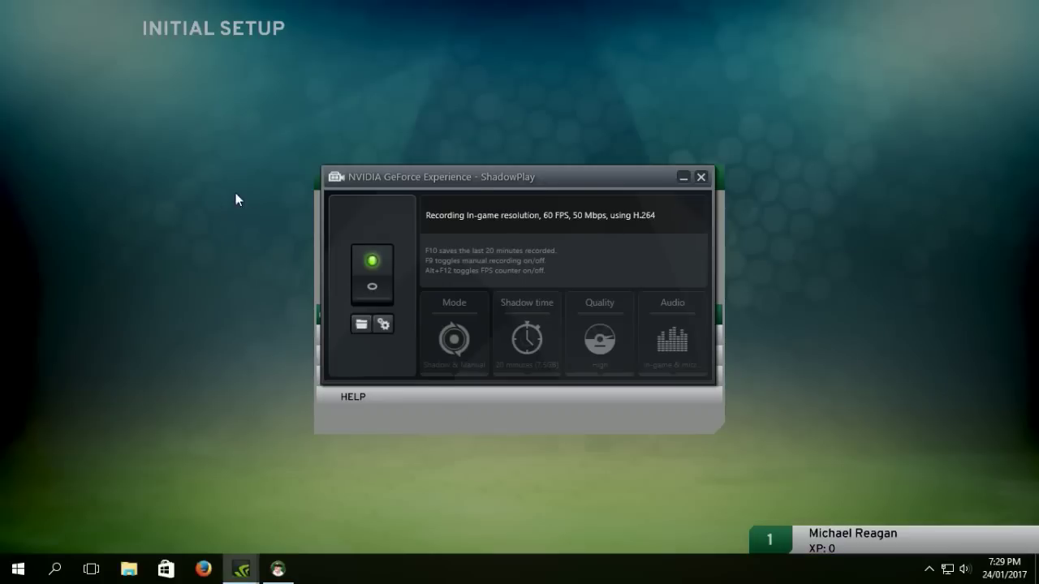
Close the Don Bradman Cricket 17 window from its taskbar icon and refresh the desktop.
{"action": "right_click", "coordinate": [270, 566]}
{"action": "left_click", "coordinate": [260, 539]}
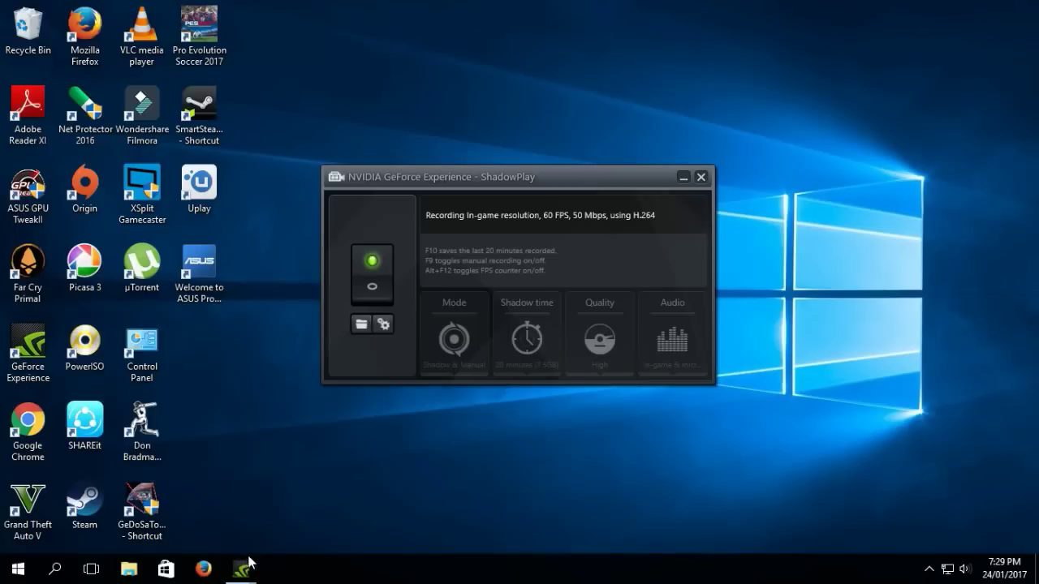
{"action": "right_click", "coordinate": [838, 328]}
{"action": "left_click", "coordinate": [852, 347]}
{"action": "right_click", "coordinate": [817, 242]}
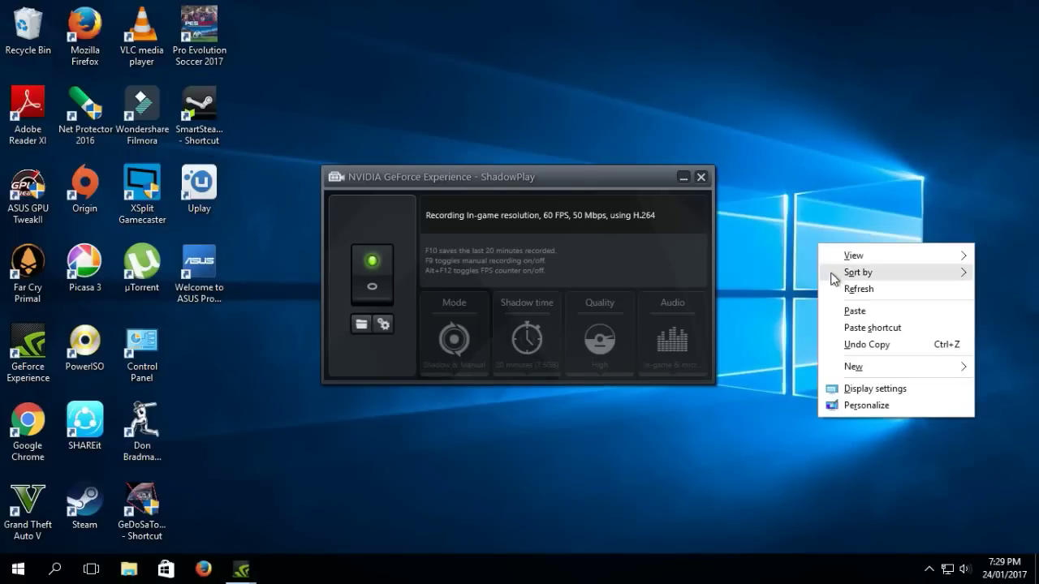
{"action": "left_click", "coordinate": [834, 290]}
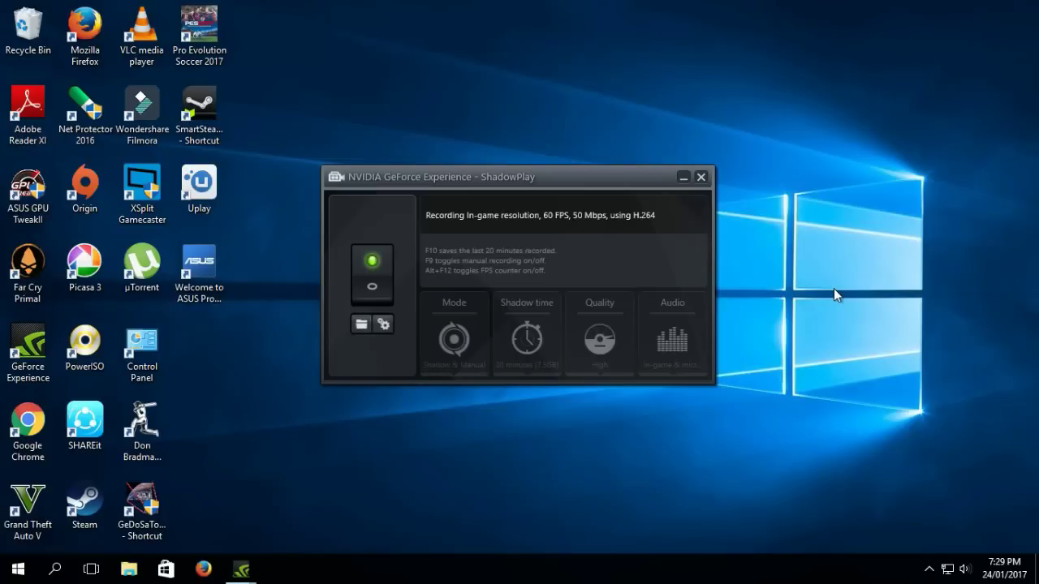
Dismiss the ShadowPlay panel and refresh the desktop.
{"action": "left_click", "coordinate": [686, 178]}
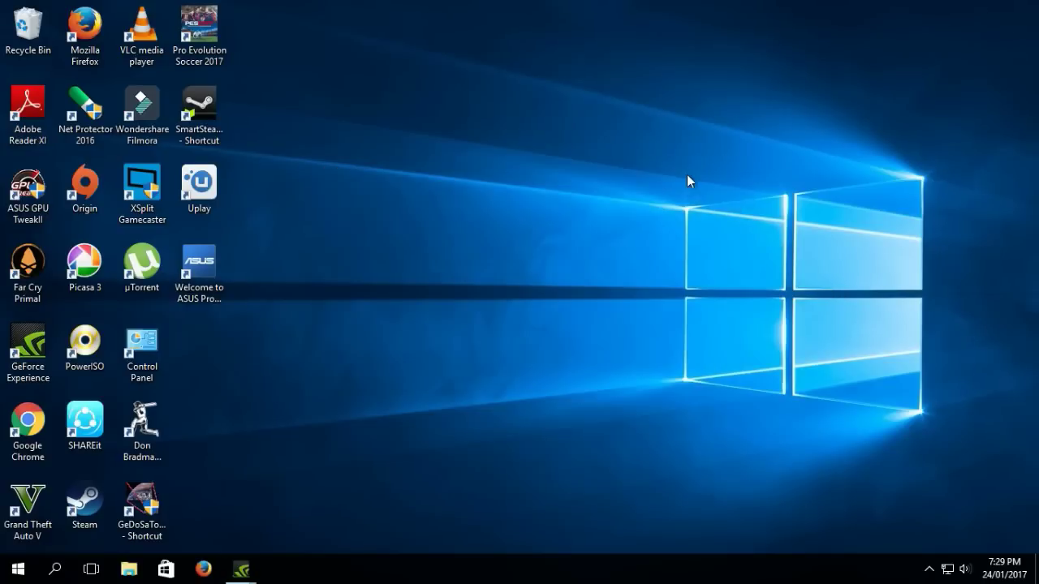
{"action": "right_click", "coordinate": [688, 179]}
{"action": "left_click", "coordinate": [710, 220]}
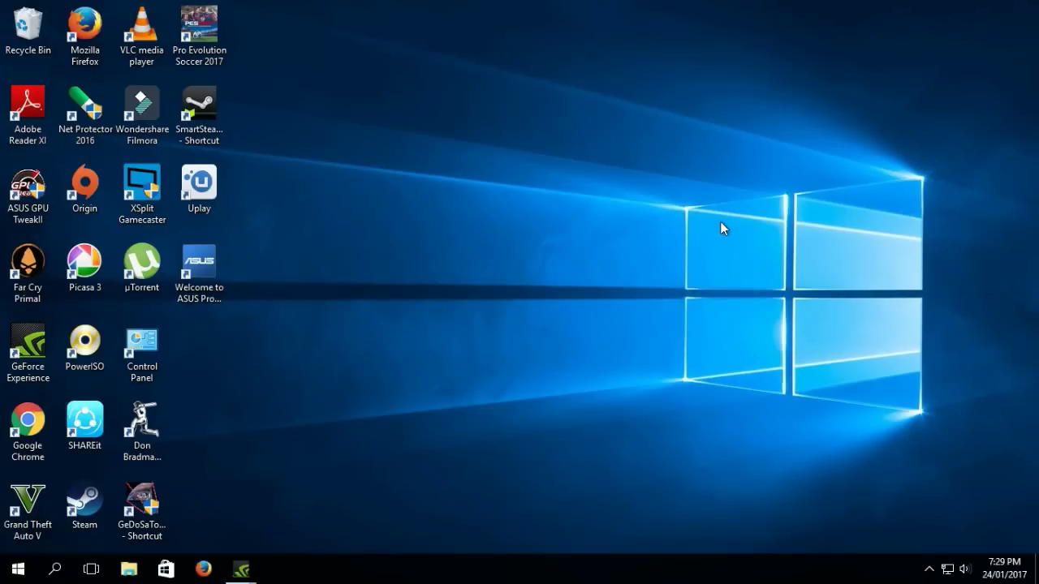